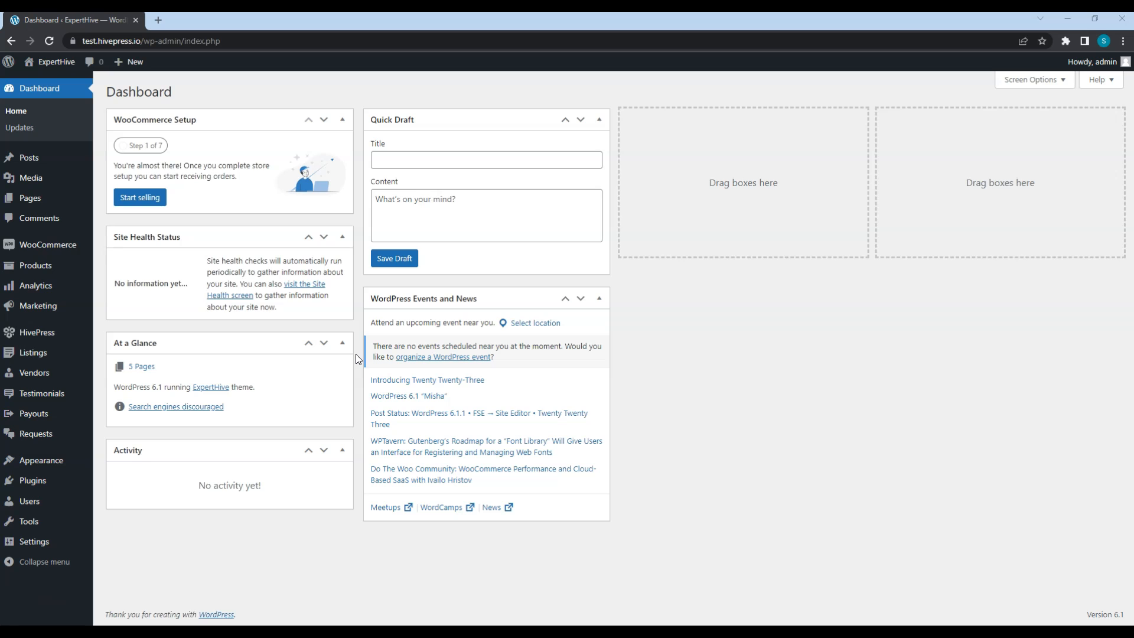
Add a listing category named "Handyman" with description "Fusce feugiat sodales tortor morbi efficitur et sodales." and the tools icon.
{"action": "mouse_move", "coordinate": [49, 357]}
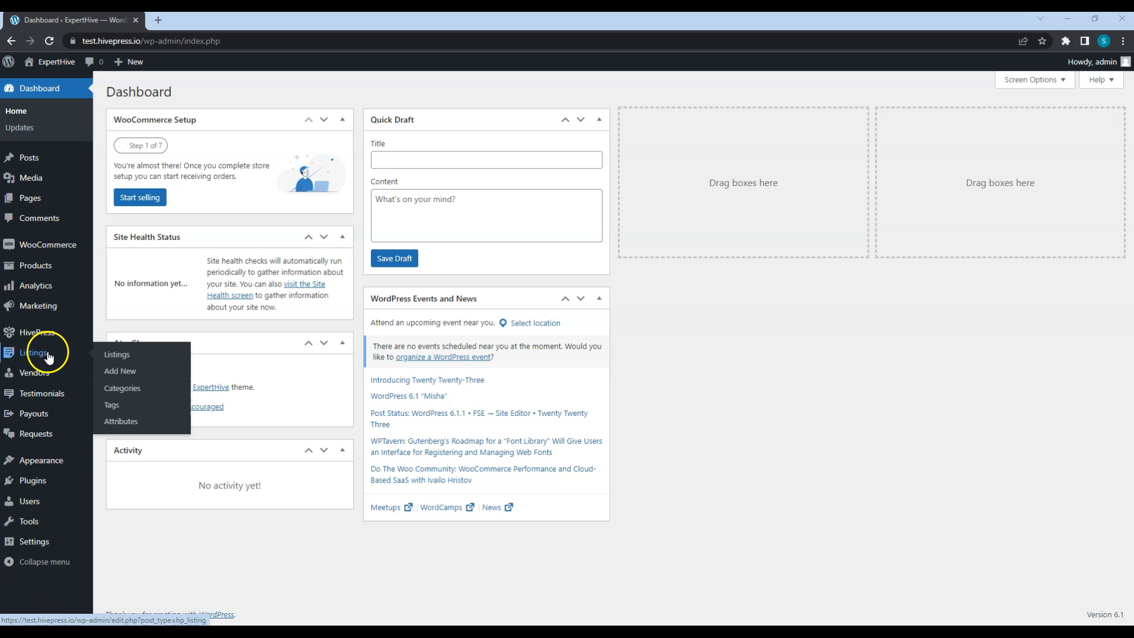
{"action": "left_click", "coordinate": [144, 391]}
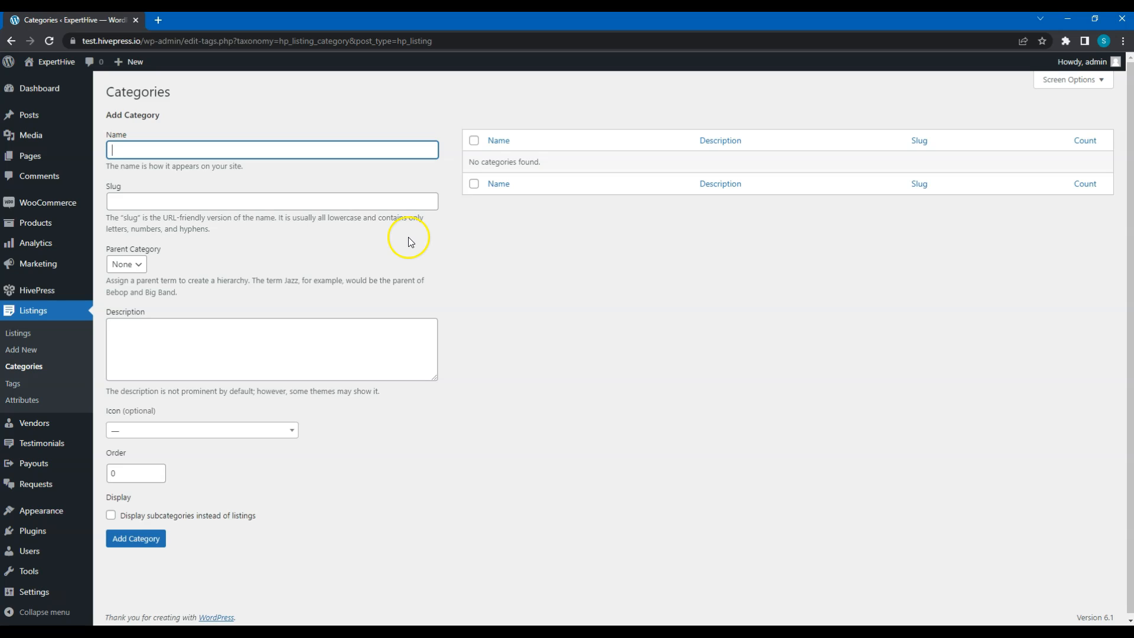
{"action": "left_click", "coordinate": [346, 152]}
{"action": "type", "text": "Handyman"}
{"action": "left_click", "coordinate": [329, 329]}
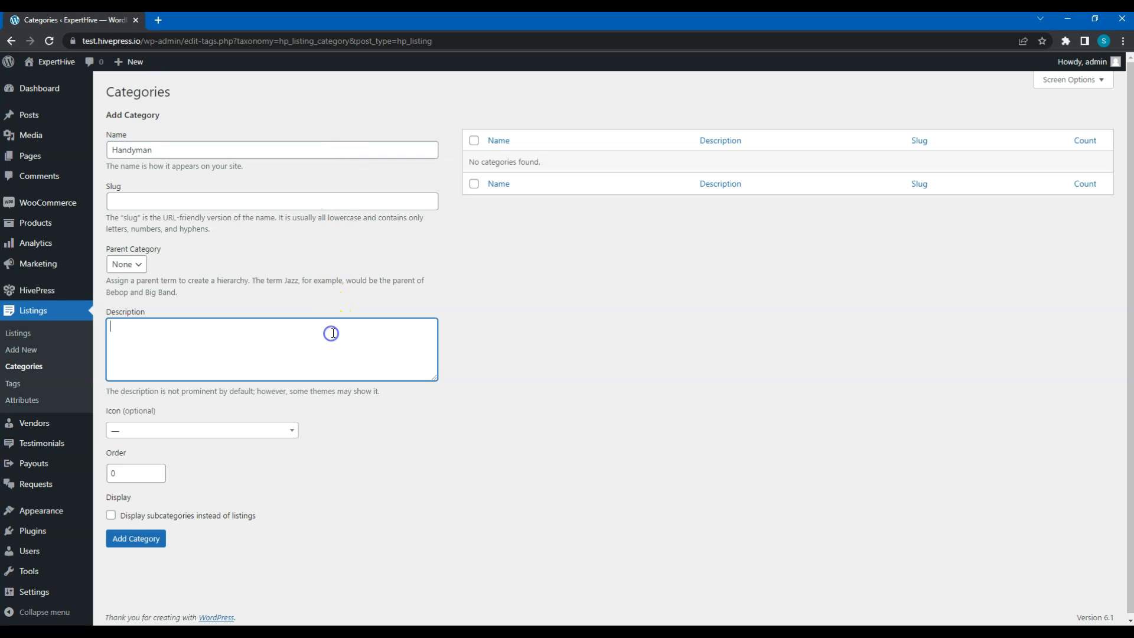
{"action": "type", "text": "Fusce feugiat sodales tortor morbi efficitur et sodales."}
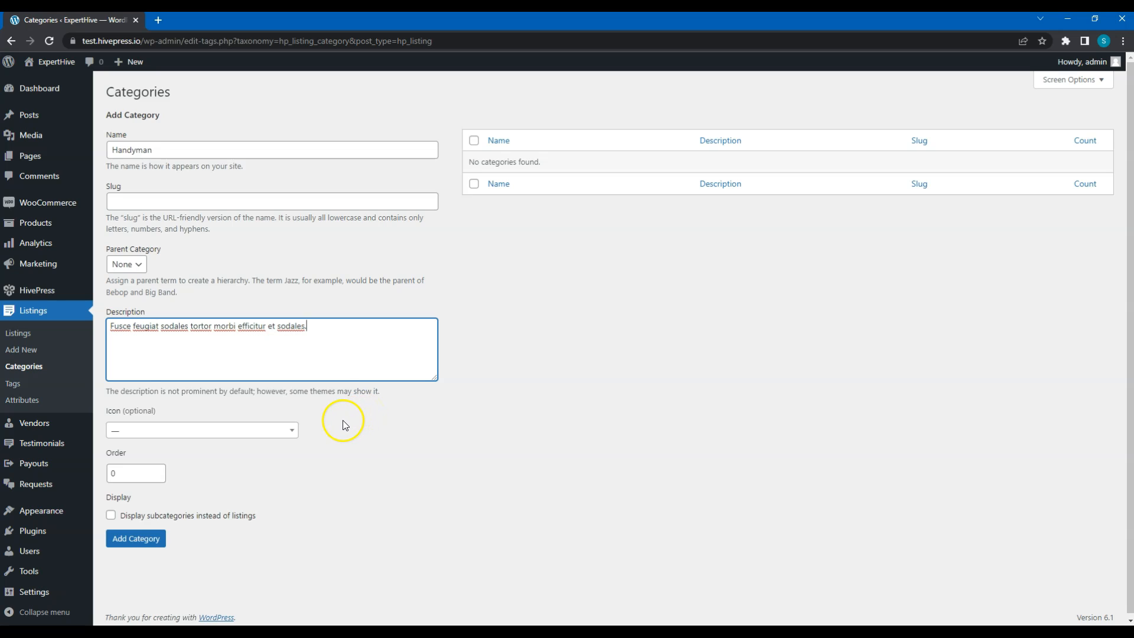
{"action": "left_click", "coordinate": [289, 433]}
{"action": "left_click", "coordinate": [277, 450]}
{"action": "type", "text": "too"}
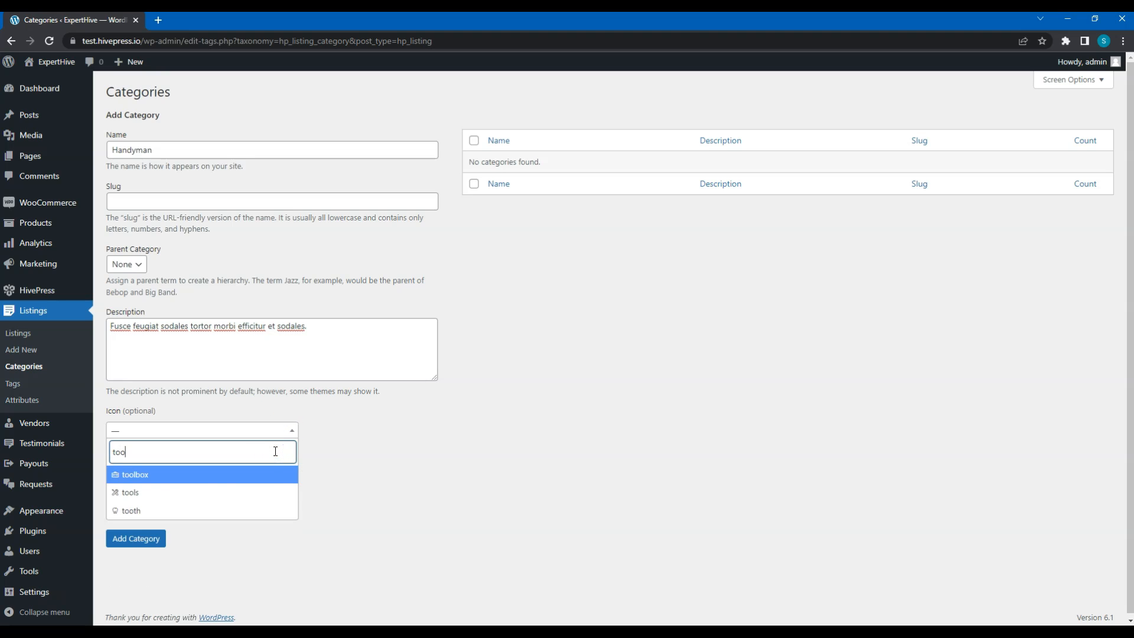
{"action": "left_click", "coordinate": [185, 495]}
{"action": "left_click", "coordinate": [142, 538]}
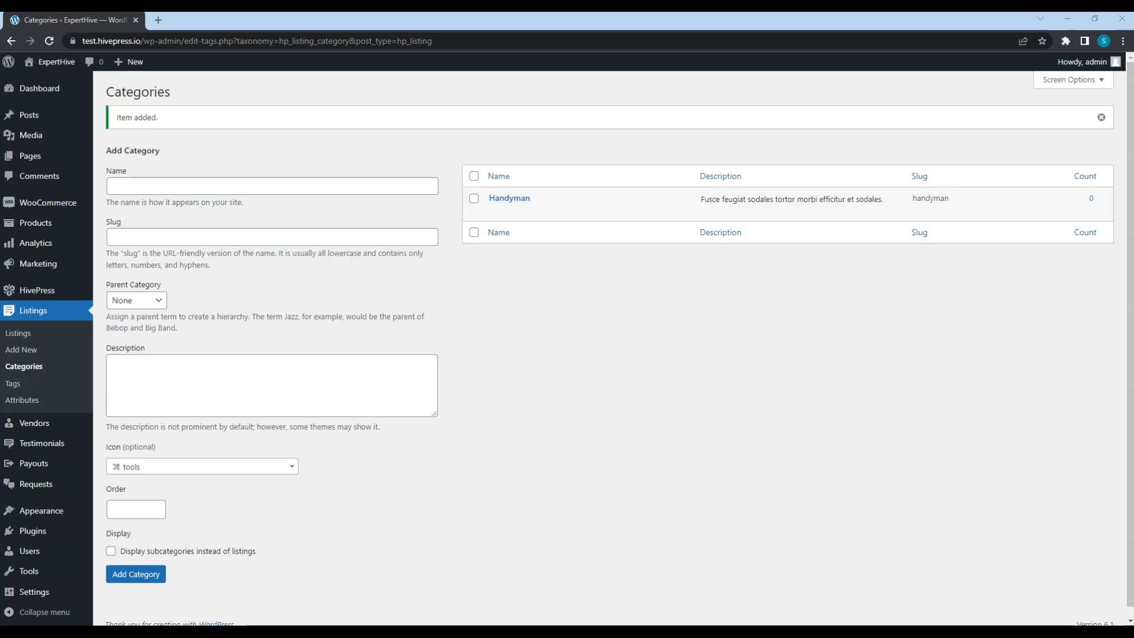
Add a listing category named "Babysitting" with description "Etiam eget justo diam varius fermentum sed quisque." and the baby-carriage icon.
{"action": "left_click", "coordinate": [324, 187]}
{"action": "type", "text": "Babysitting"}
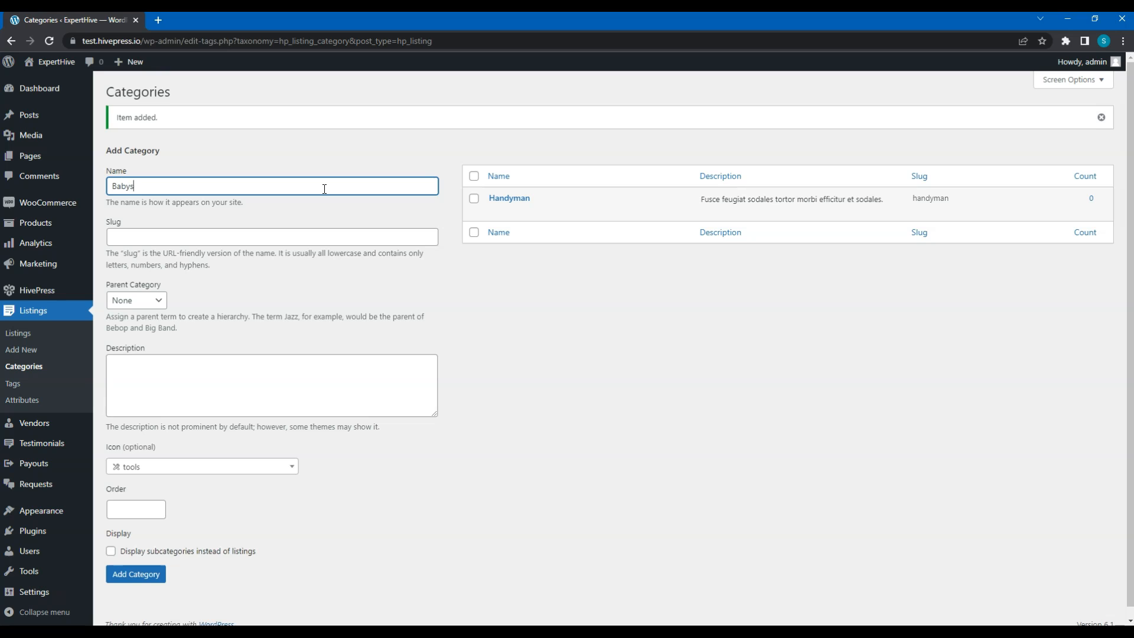
{"action": "left_click", "coordinate": [311, 392]}
{"action": "type", "text": "Etiam eget justo diam varius fermentum sed quisque."}
{"action": "left_click", "coordinate": [290, 467]}
{"action": "type", "text": "baby"}
{"action": "left_click", "coordinate": [204, 530]}
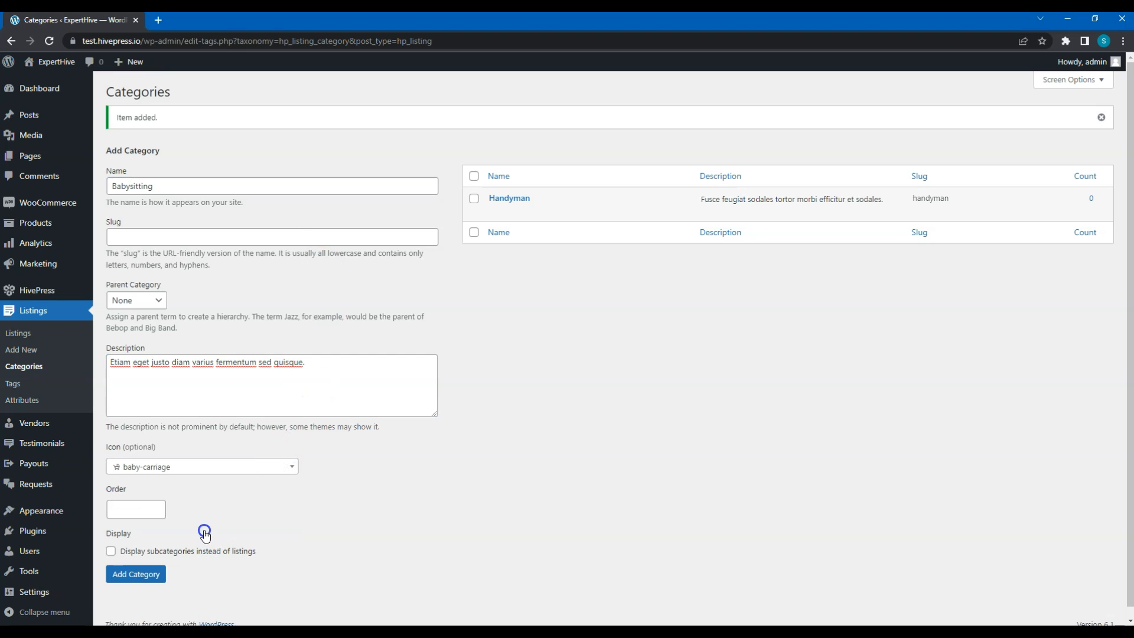
{"action": "left_click", "coordinate": [156, 572]}
Add a listing category named "Cleaning" with description "Morbi tempor eros et mauris posuere enim convallis." and the broom icon.
{"action": "left_click", "coordinate": [203, 185]}
{"action": "type", "text": "Cleaning"}
{"action": "left_click", "coordinate": [177, 372]}
{"action": "type", "text": "Morbi tempor eros et mauris posuere enim convallis."}
{"action": "left_click", "coordinate": [185, 468]}
{"action": "type", "text": "broom"}
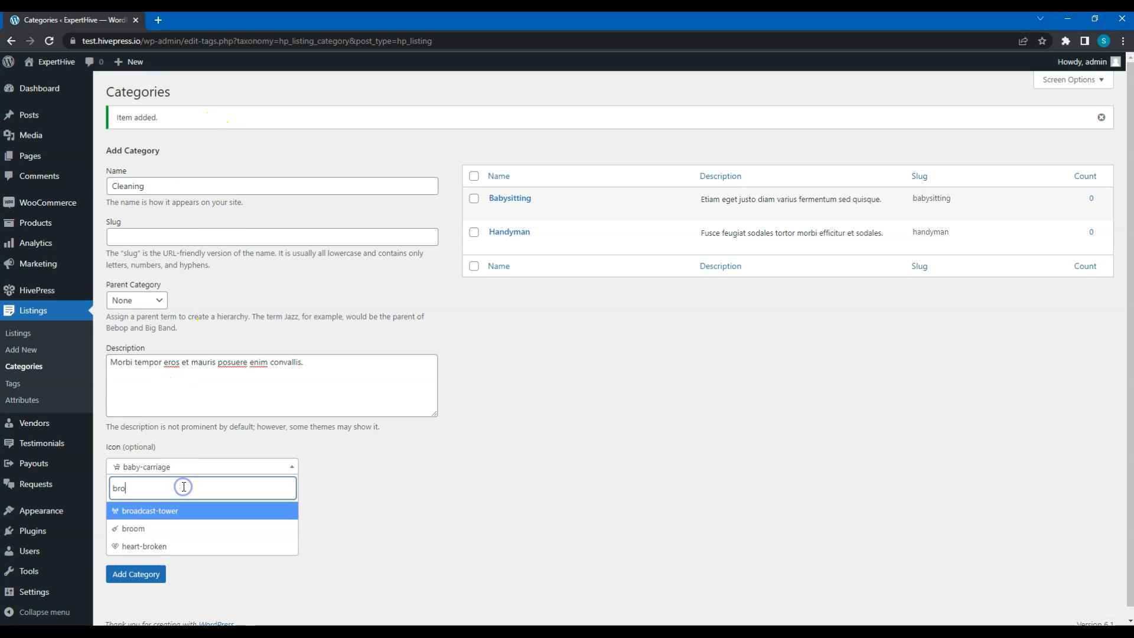
{"action": "left_click", "coordinate": [165, 510]}
{"action": "left_click", "coordinate": [145, 574]}
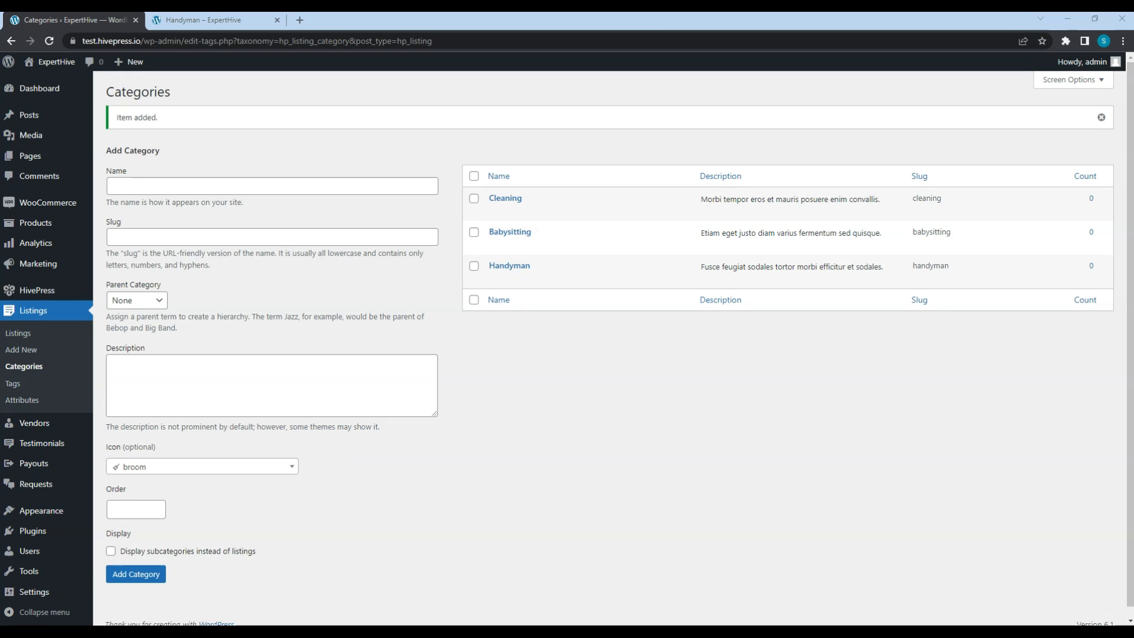
Examine the demo site's Handyman category page for the attributes on its listings and in its filter form.
{"action": "left_click", "coordinate": [305, 385]}
{"action": "left_click", "coordinate": [190, 22]}
{"action": "scroll", "coordinate": [528, 367], "scroll_direction": "down", "scroll_amount": 2}
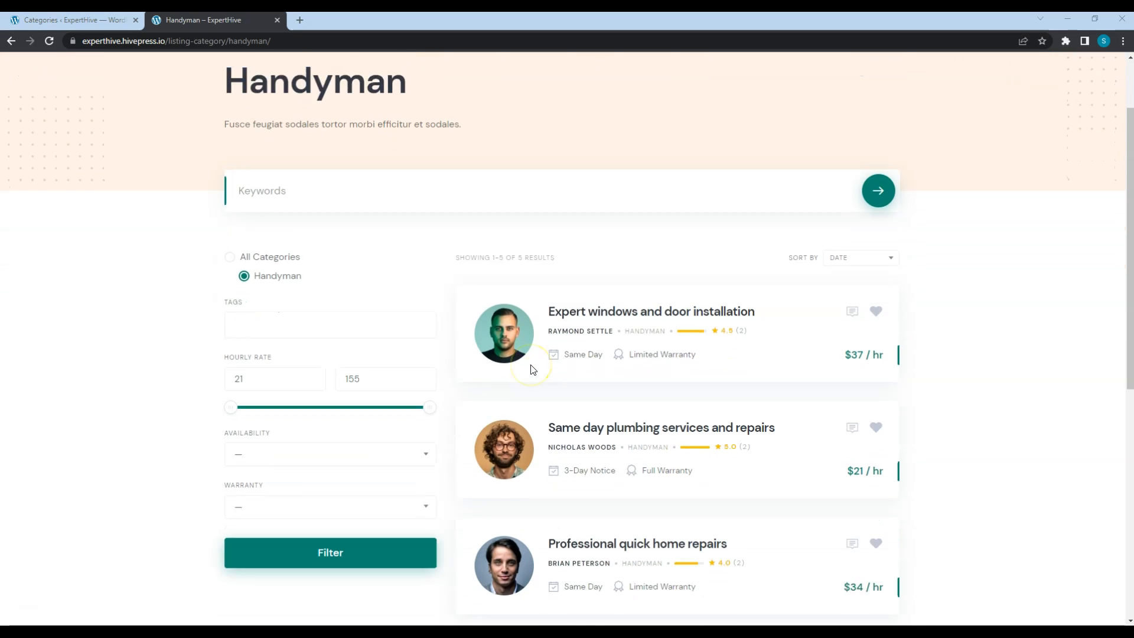
{"action": "scroll", "coordinate": [533, 369], "scroll_direction": "down", "scroll_amount": 1}
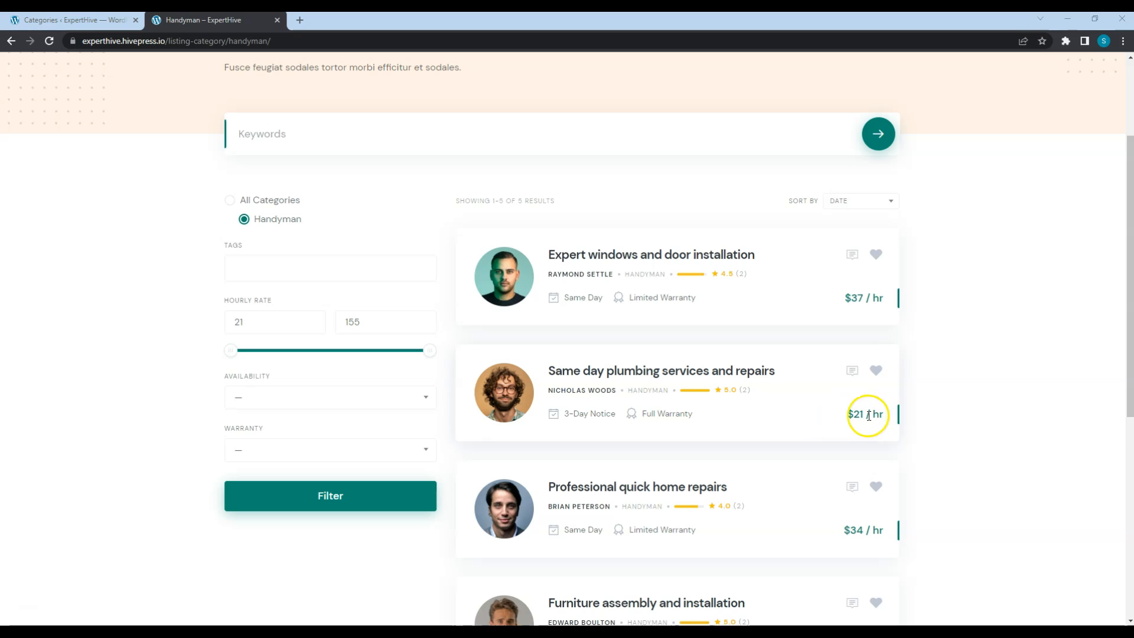
{"action": "left_click_drag", "start_coordinate": [429, 350], "coordinate": [449, 366]}
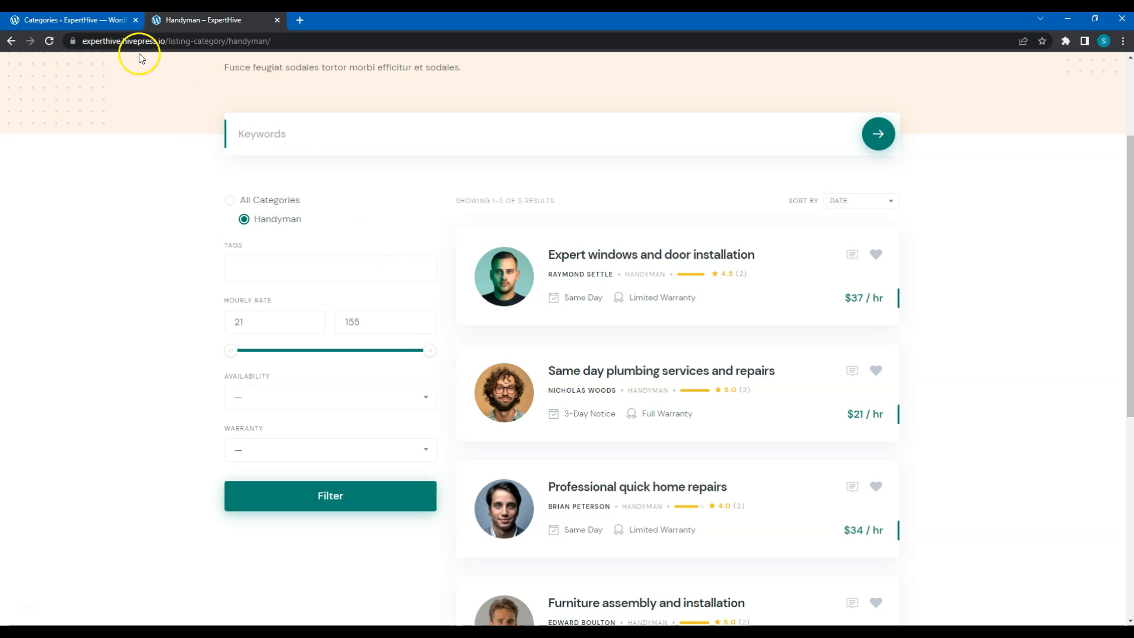
Start a new listing attribute in the site admin and title it "Availability".
{"action": "left_click", "coordinate": [114, 26]}
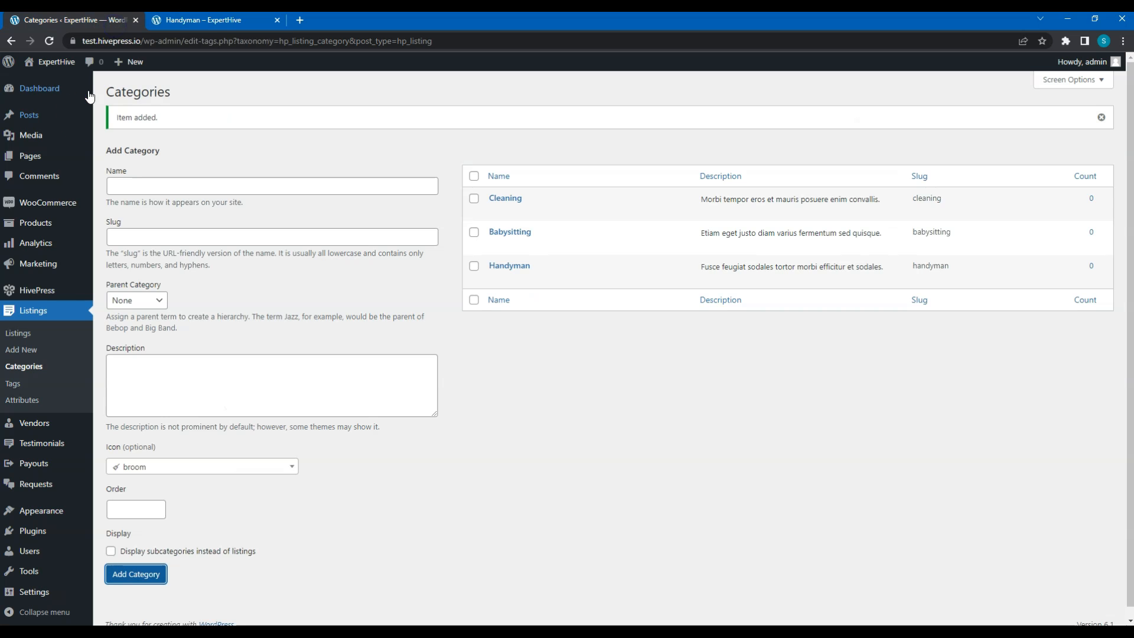
{"action": "left_click", "coordinate": [35, 404]}
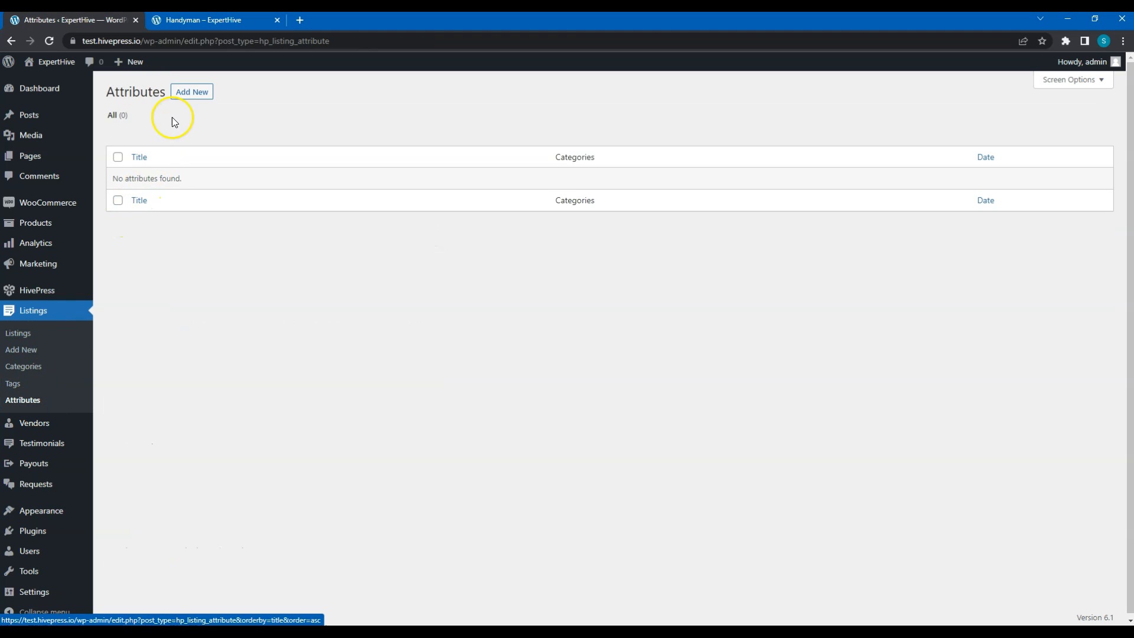
{"action": "left_click", "coordinate": [185, 96]}
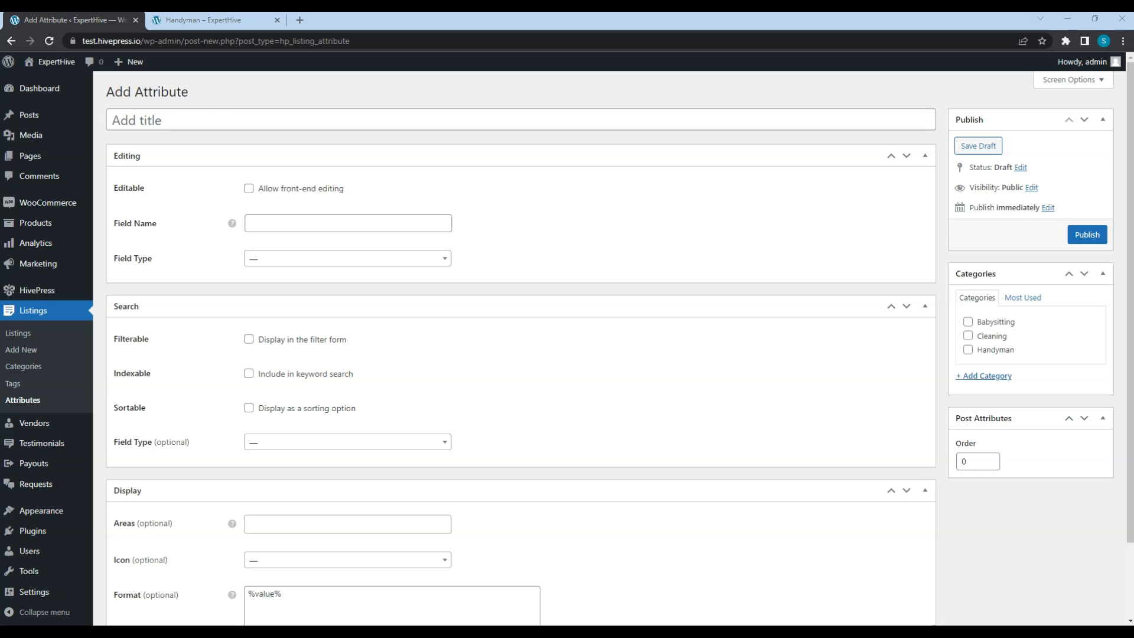
{"action": "left_click", "coordinate": [198, 118]}
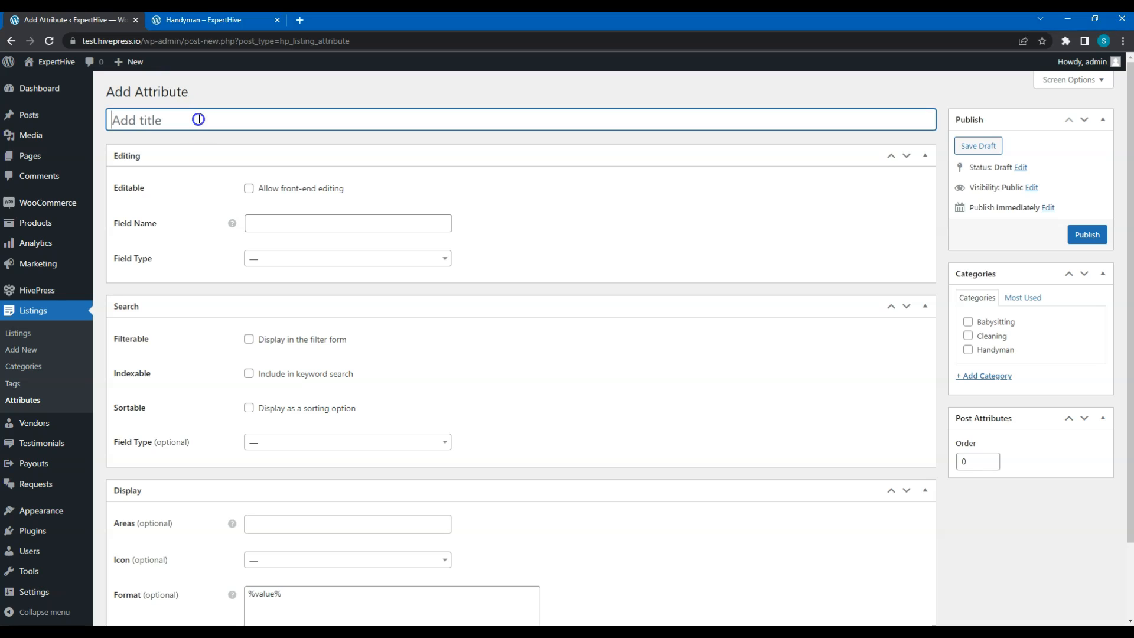
{"action": "type", "text": "Availability"}
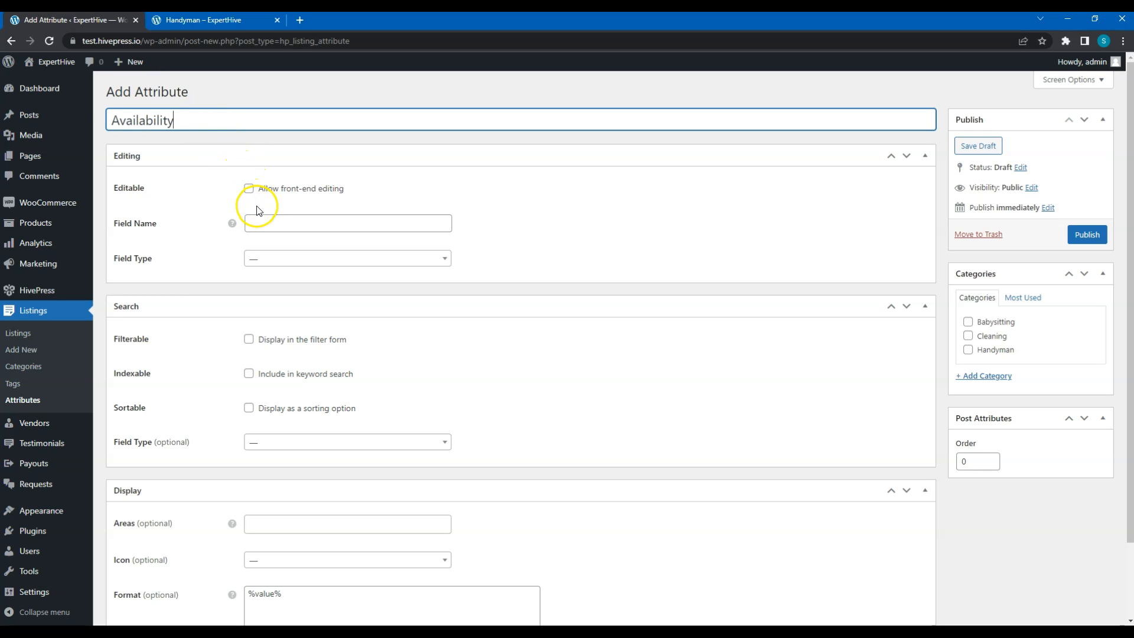
Allow front-end editing for the attribute, name its field "availability" and set the editing field type to Select.
{"action": "left_click", "coordinate": [249, 189]}
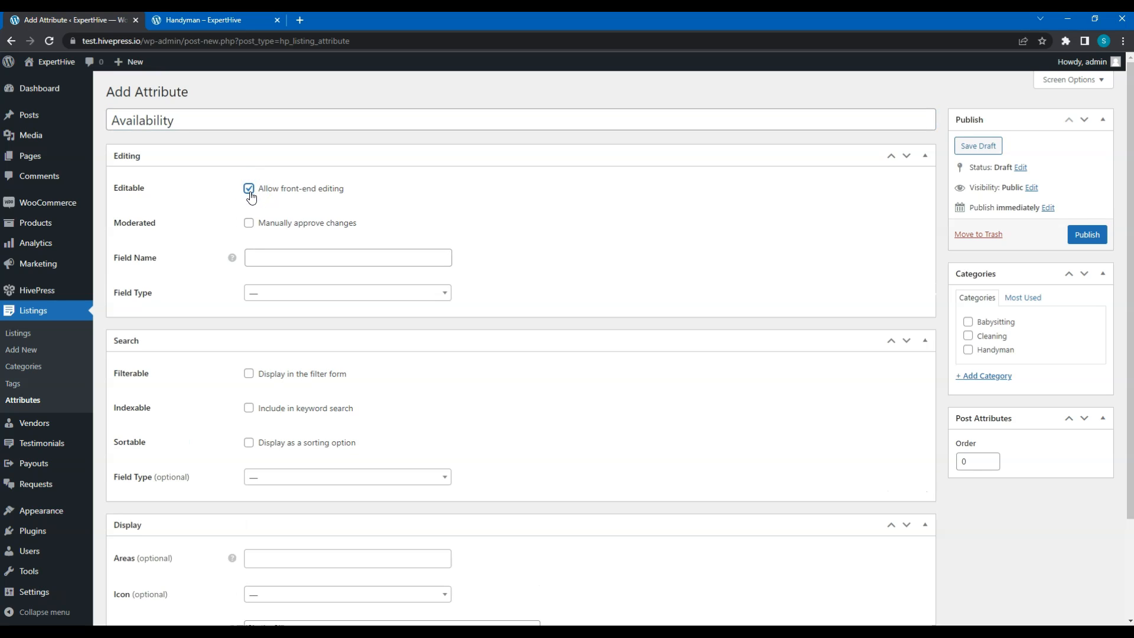
{"action": "left_click", "coordinate": [276, 256]}
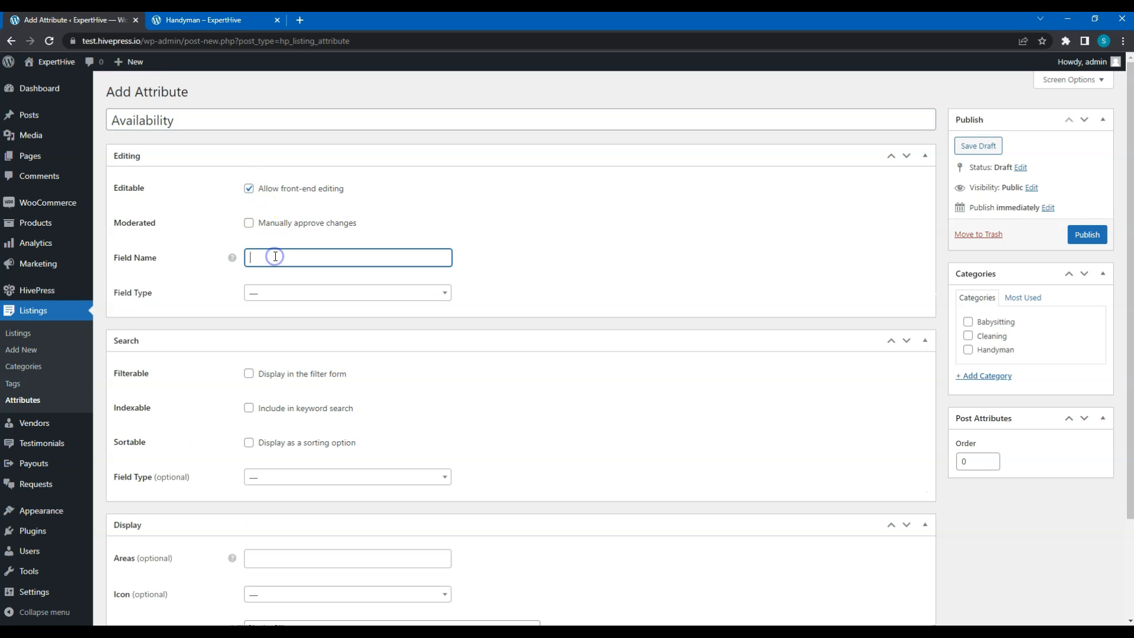
{"action": "type", "text": "a"}
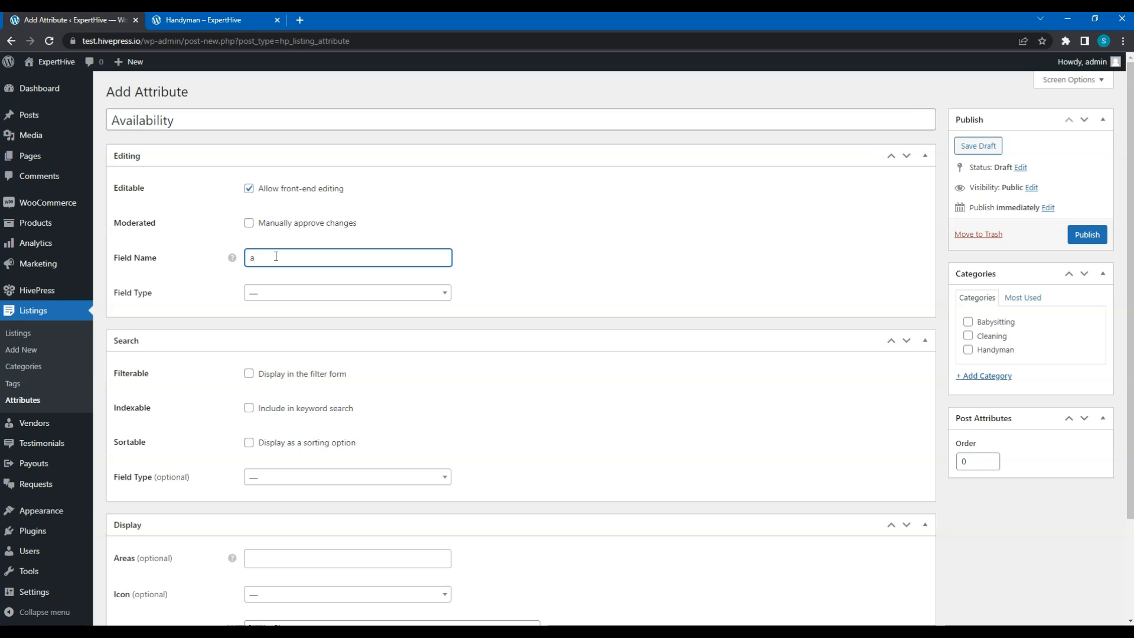
{"action": "type", "text": "vailability"}
{"action": "left_click", "coordinate": [337, 292]}
{"action": "scroll", "coordinate": [329, 375], "scroll_direction": "down", "scroll_amount": 3}
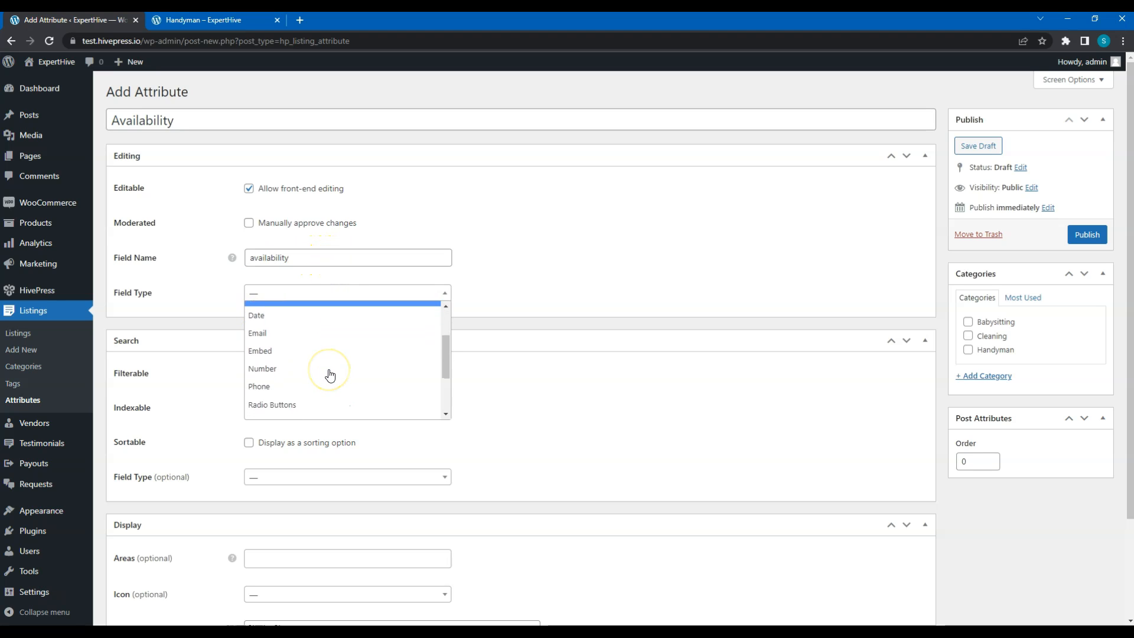
{"action": "left_click", "coordinate": [312, 366]}
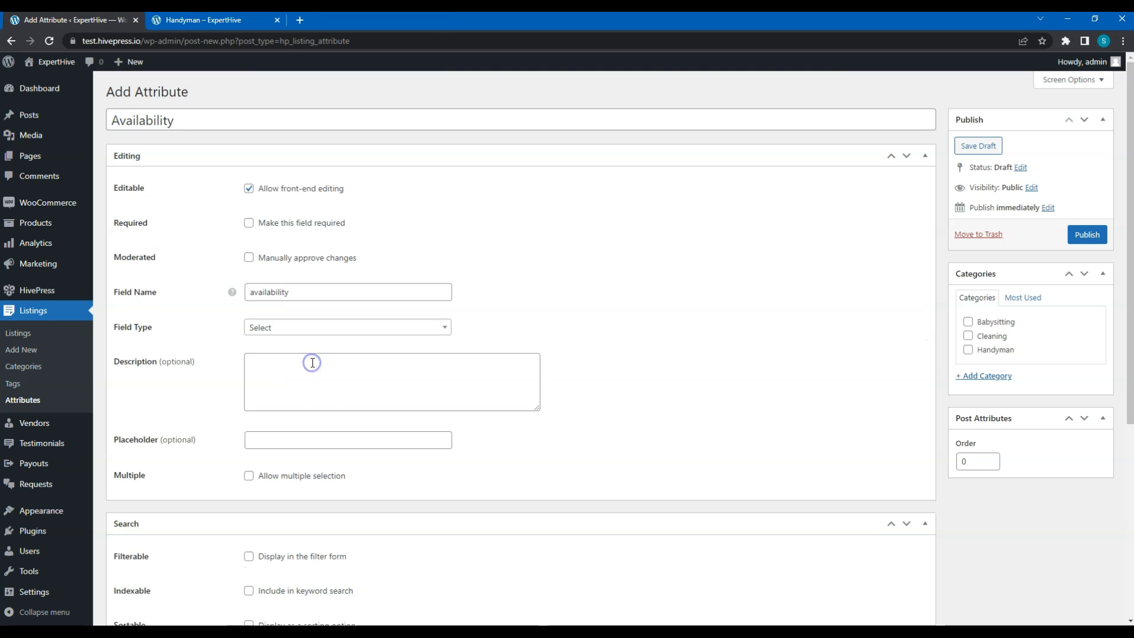
Display the attribute in the filter form and set its search field type to Select.
{"action": "scroll", "coordinate": [312, 362], "scroll_direction": "down", "scroll_amount": 4}
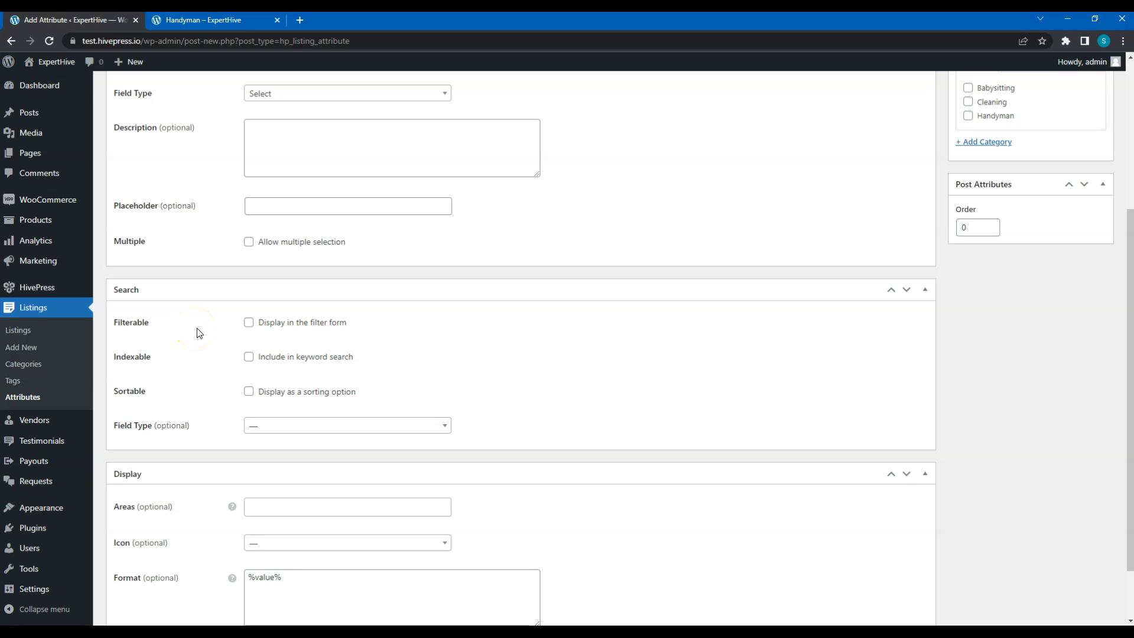
{"action": "left_click", "coordinate": [249, 324]}
{"action": "scroll", "coordinate": [252, 329], "scroll_direction": "down", "scroll_amount": 1}
{"action": "left_click", "coordinate": [270, 397]}
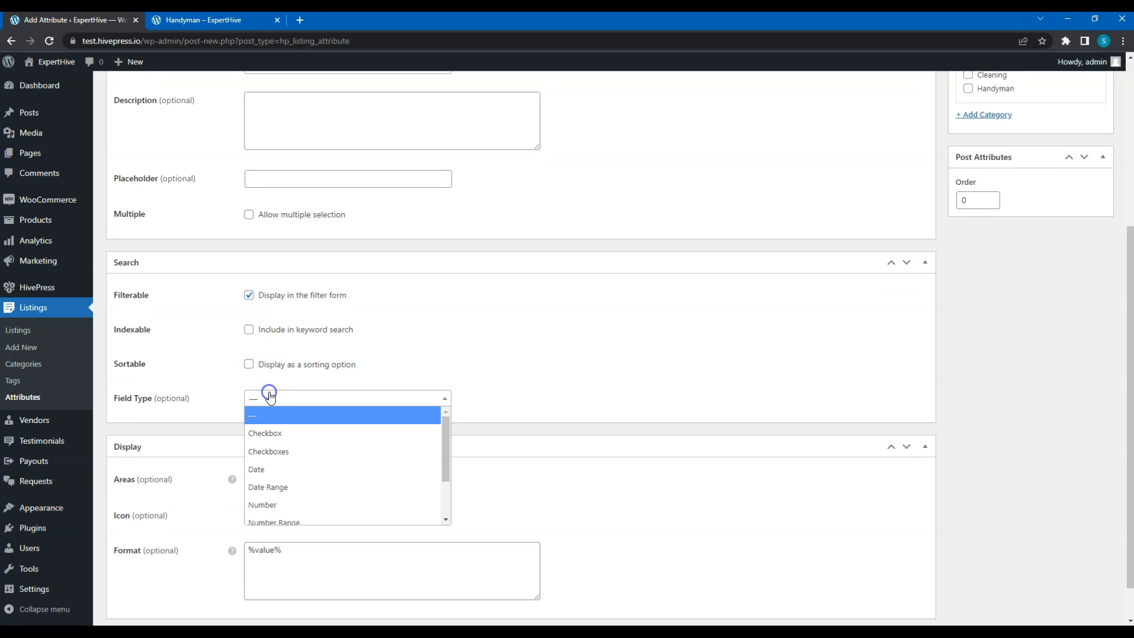
{"action": "scroll", "coordinate": [297, 472], "scroll_direction": "down", "scroll_amount": 2}
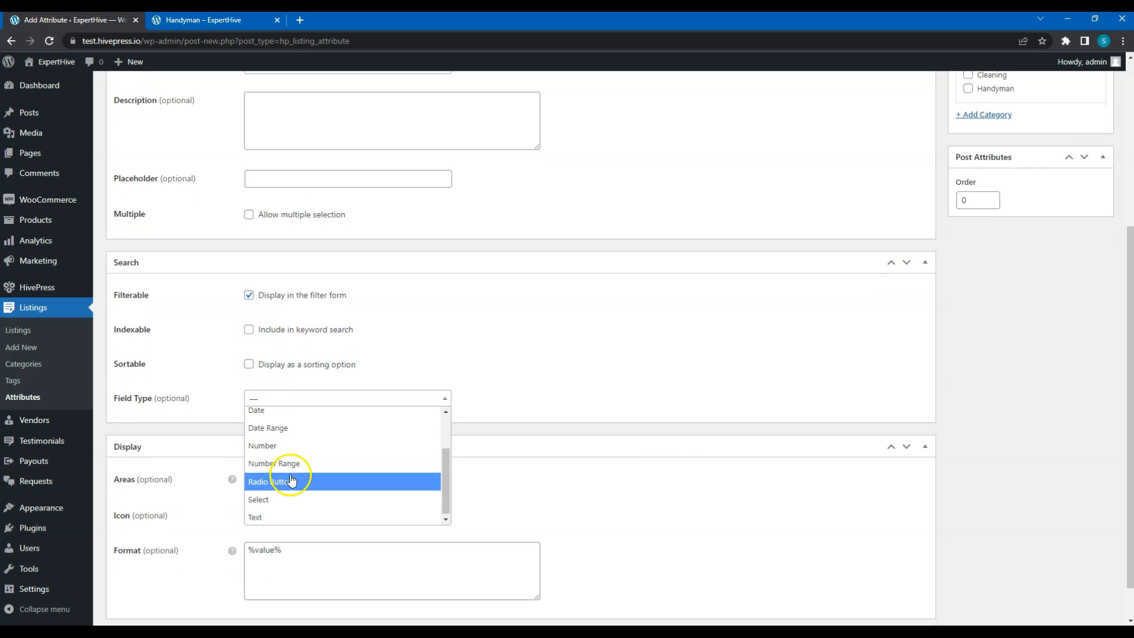
{"action": "left_click", "coordinate": [286, 499]}
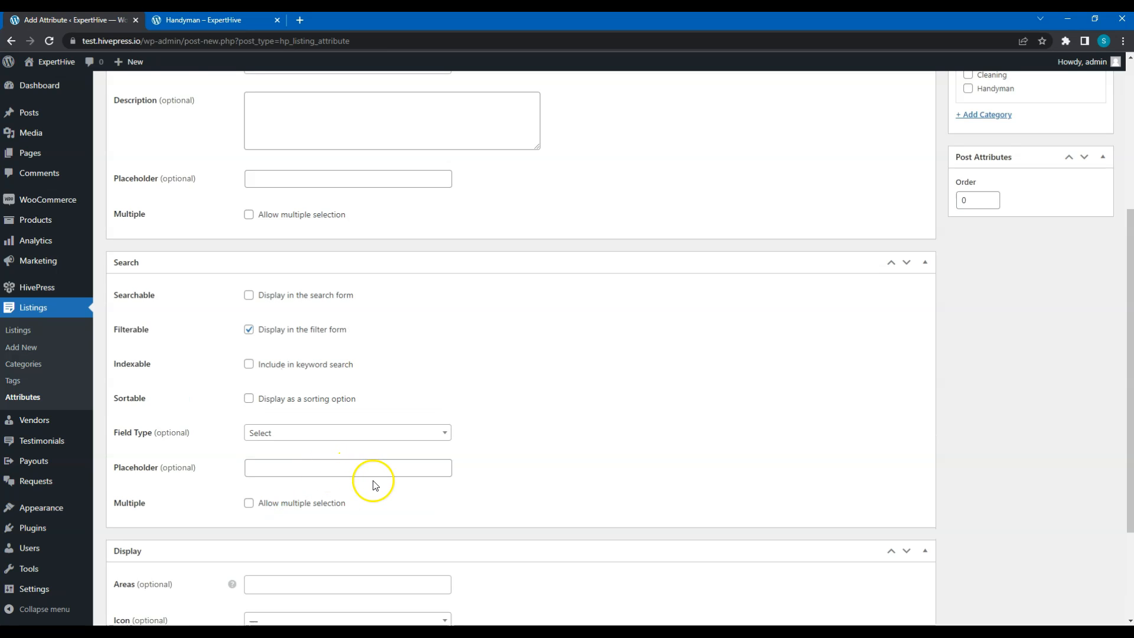
Examine where attributes appear in the demo site's listing blocks and on the "Same day plumbing services and repairs" listing page.
{"action": "scroll", "coordinate": [372, 480], "scroll_direction": "down", "scroll_amount": 3}
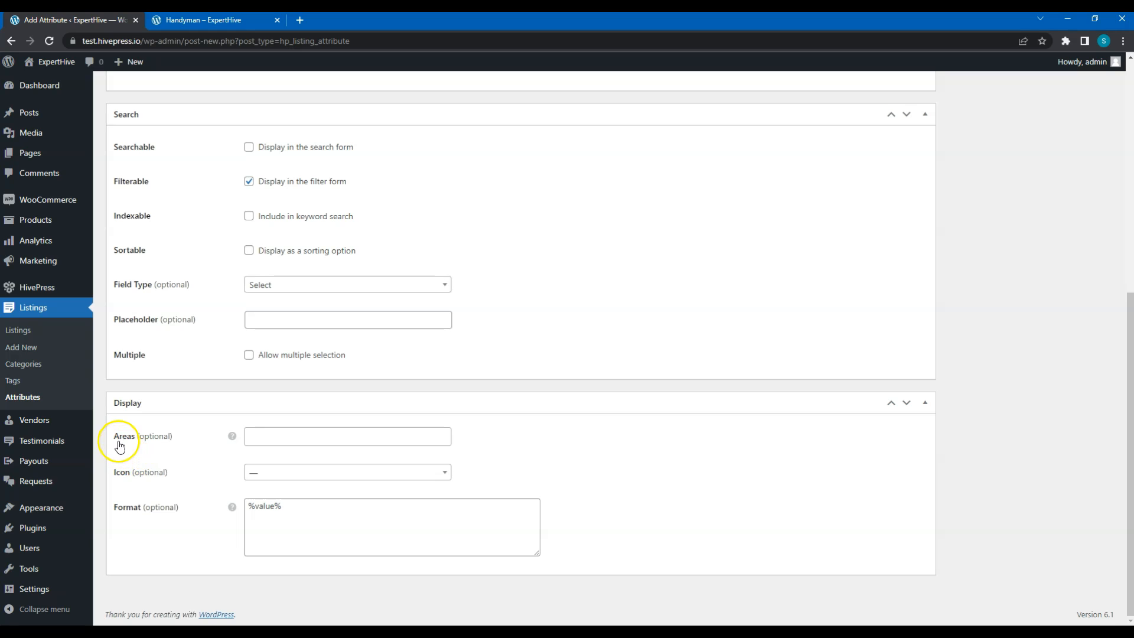
{"action": "left_click", "coordinate": [251, 436]}
{"action": "left_click", "coordinate": [215, 445]}
{"action": "left_click", "coordinate": [228, 27]}
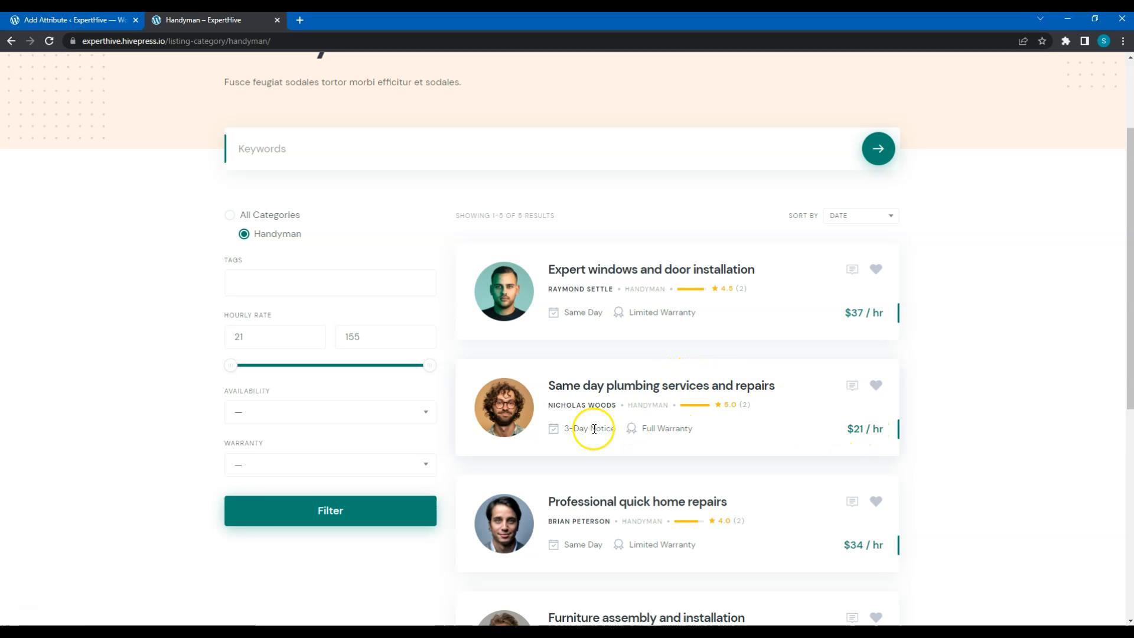
{"action": "left_click", "coordinate": [653, 391]}
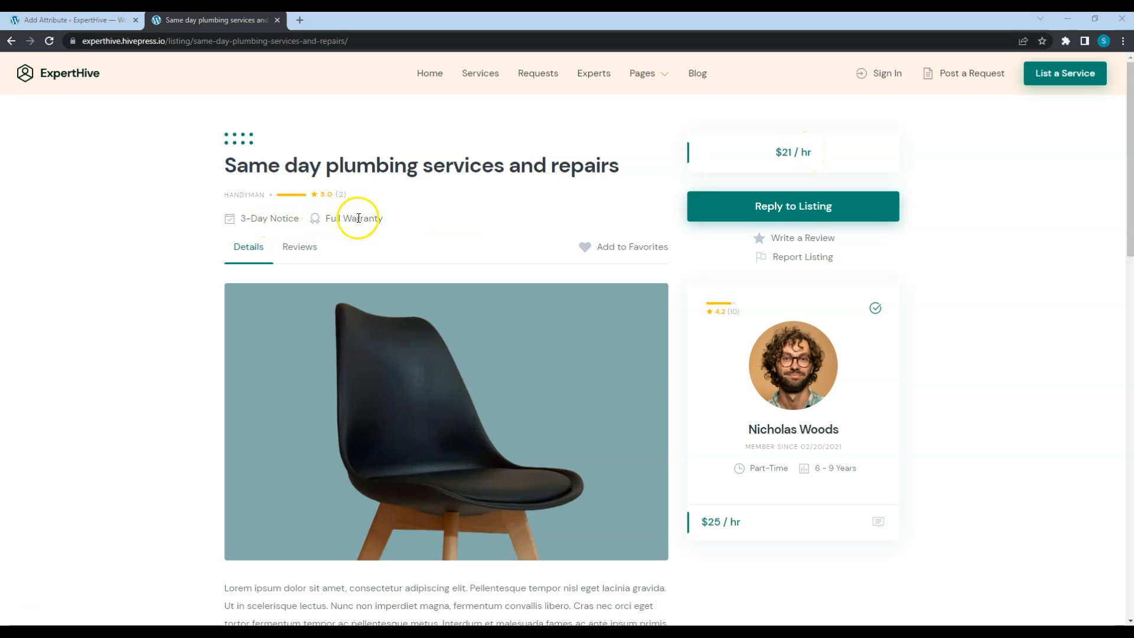
Set the Availability attribute's display areas to Block (secondary) and Page (secondary).
{"action": "left_click", "coordinate": [89, 20]}
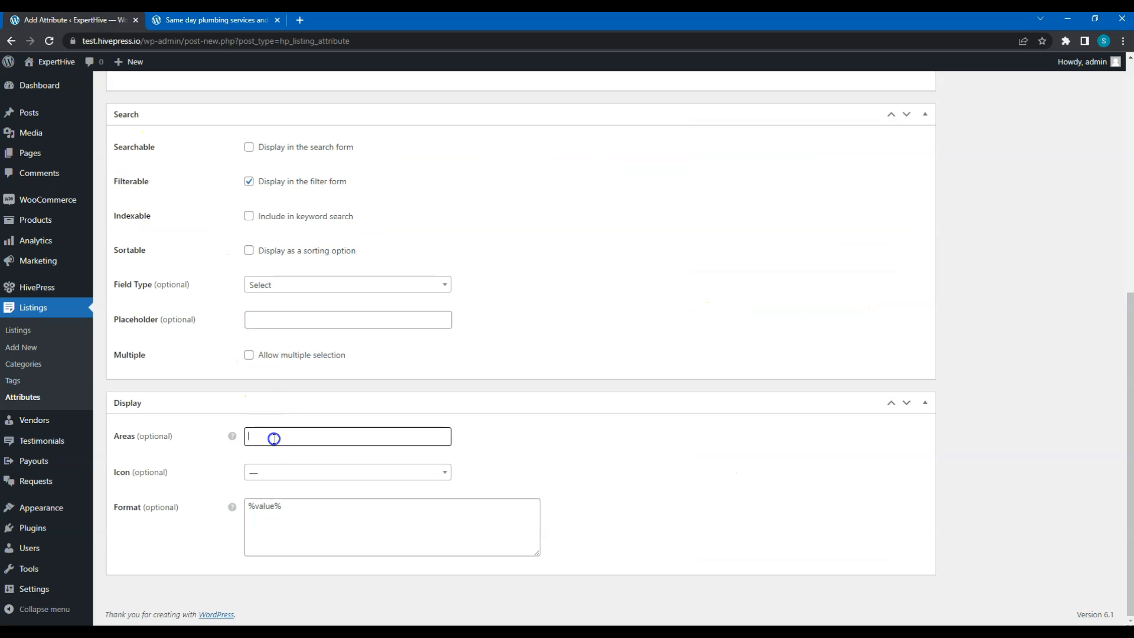
{"action": "left_click", "coordinate": [274, 437]}
{"action": "left_click", "coordinate": [287, 472]}
{"action": "left_click", "coordinate": [344, 436]}
{"action": "left_click", "coordinate": [329, 508]}
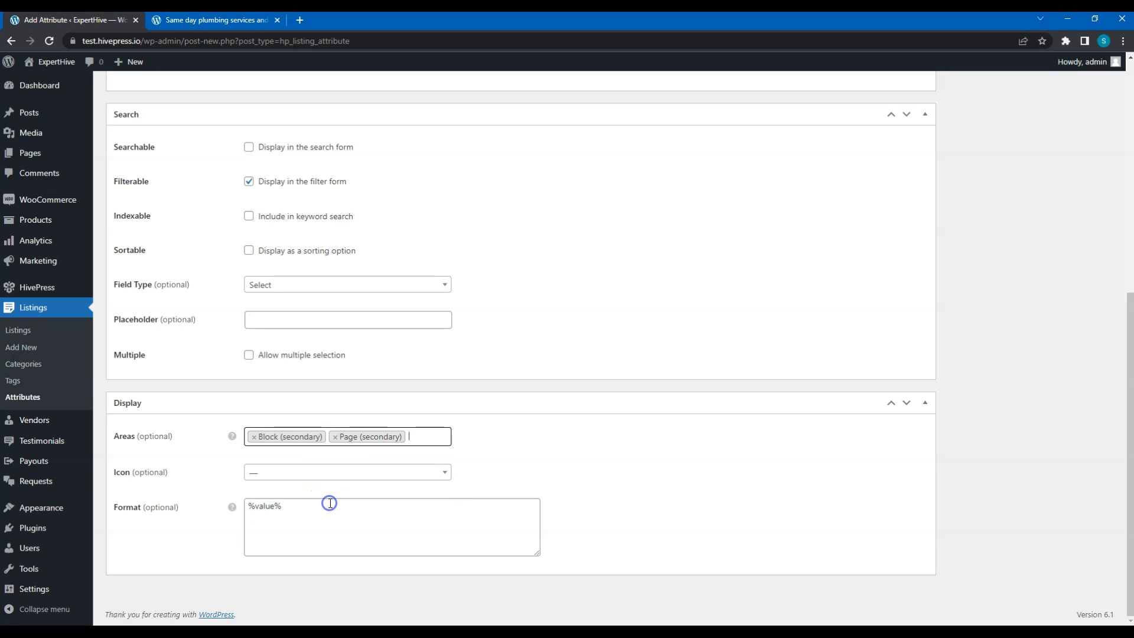
Set the attribute's display icon to calendar-check and its display format to "%icon% %value%".
{"action": "left_click", "coordinate": [315, 471]}
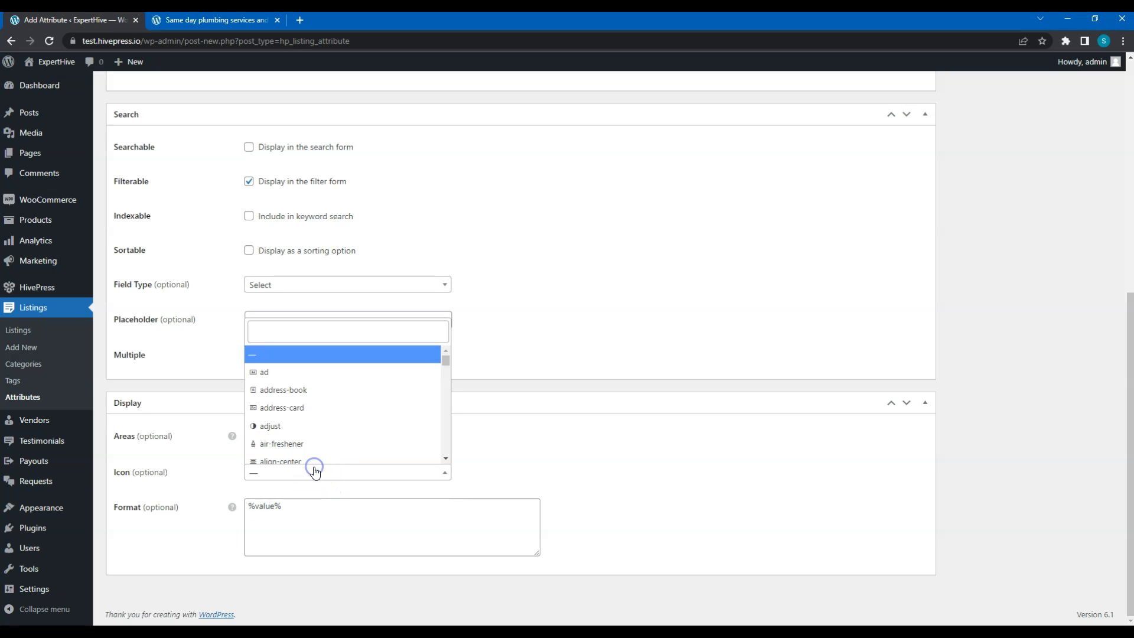
{"action": "type", "text": "calend"}
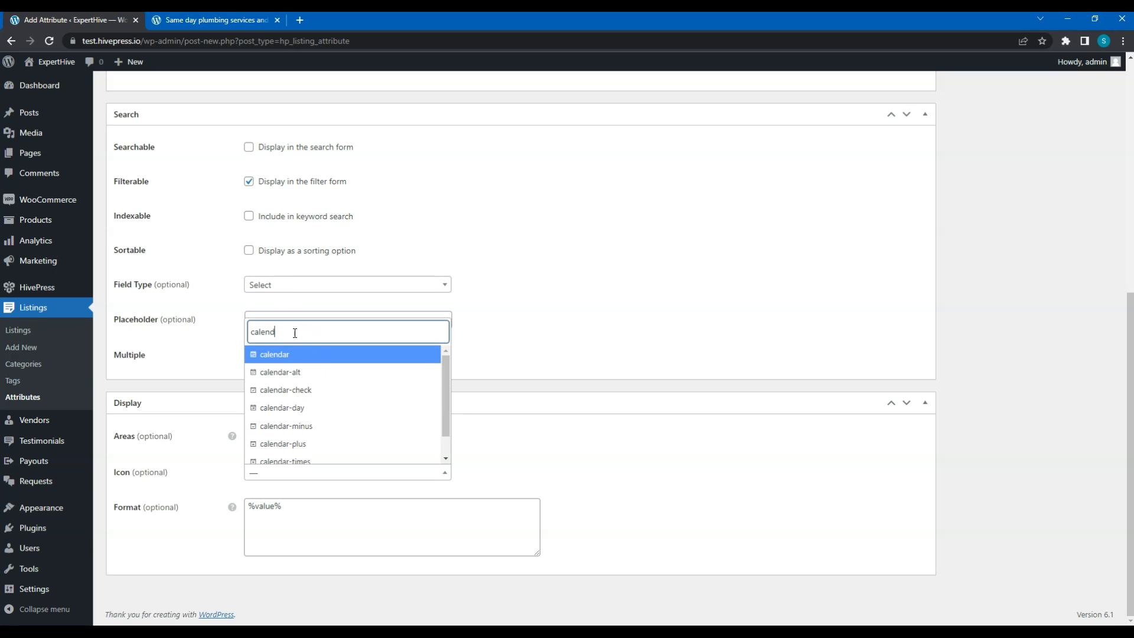
{"action": "left_click", "coordinate": [303, 388]}
{"action": "left_click_drag", "start_coordinate": [316, 510], "coordinate": [246, 514]}
{"action": "key", "text": "BackSpace"}
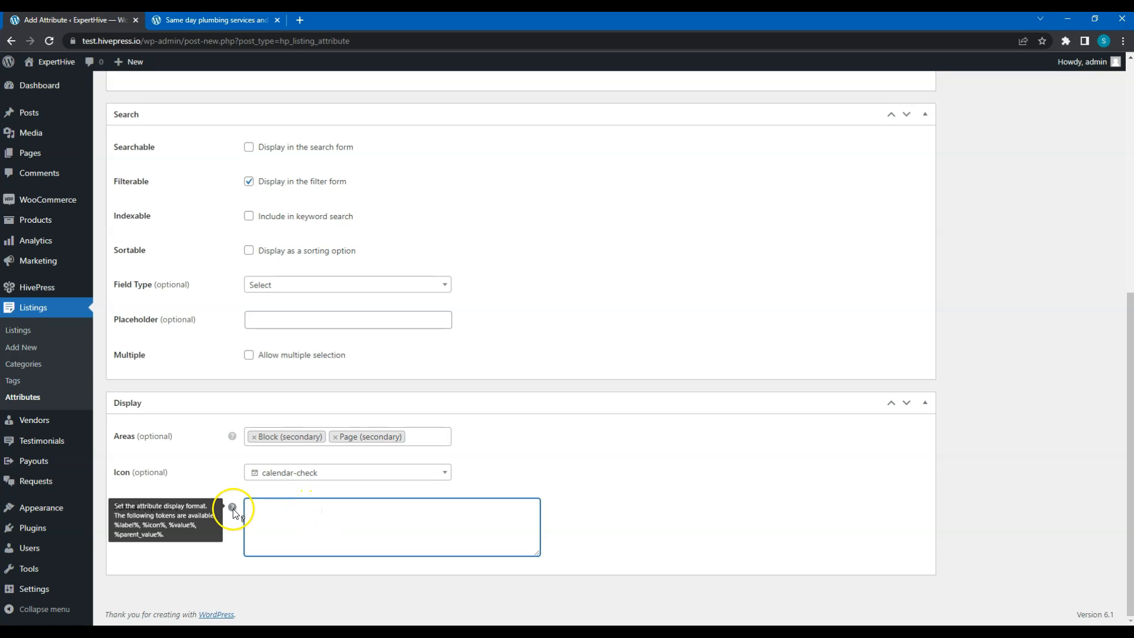
{"action": "mouse_move", "coordinate": [232, 508]}
{"action": "type", "text": "%icon% %value%"}
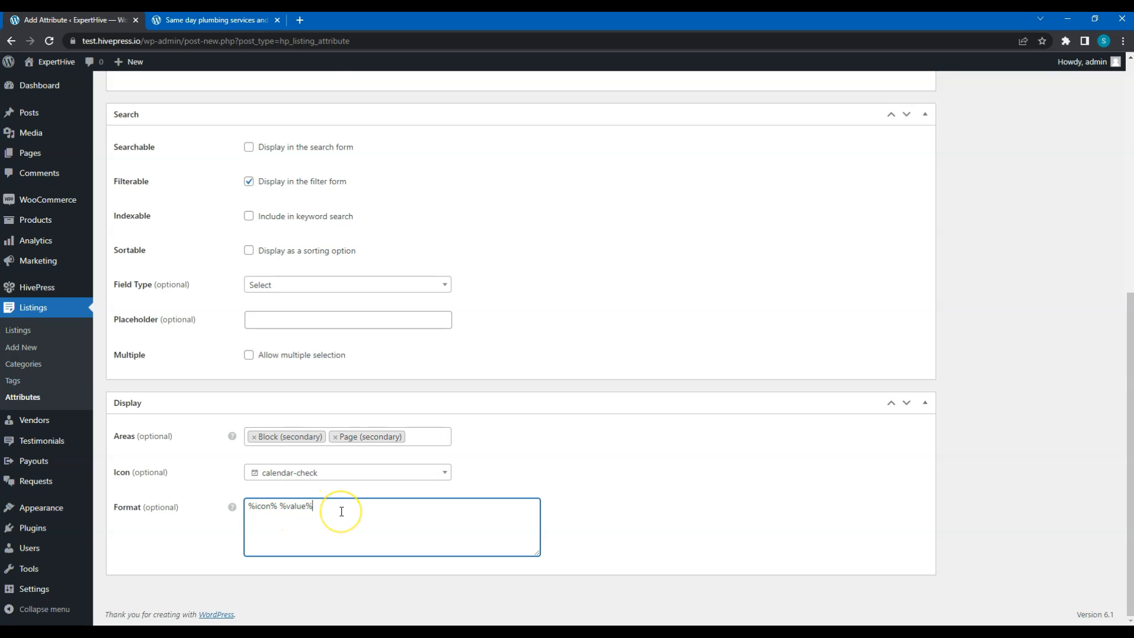
Publish the Availability attribute.
{"action": "scroll", "coordinate": [341, 512], "scroll_direction": "up", "scroll_amount": 3}
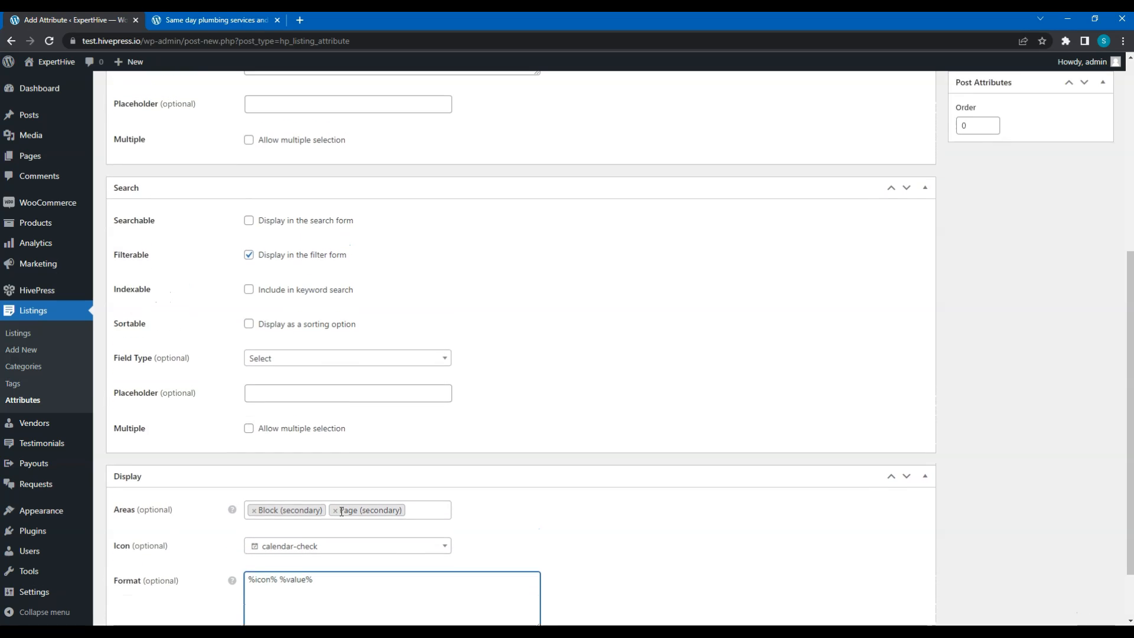
{"action": "scroll", "coordinate": [342, 515], "scroll_direction": "up", "scroll_amount": 4}
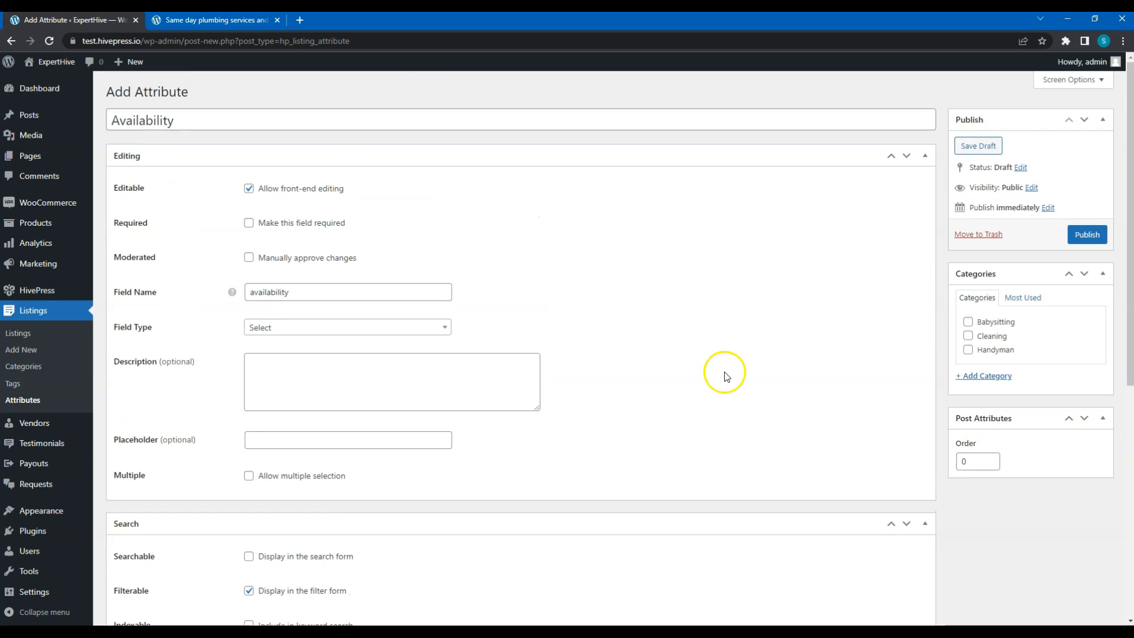
{"action": "left_click", "coordinate": [1093, 235]}
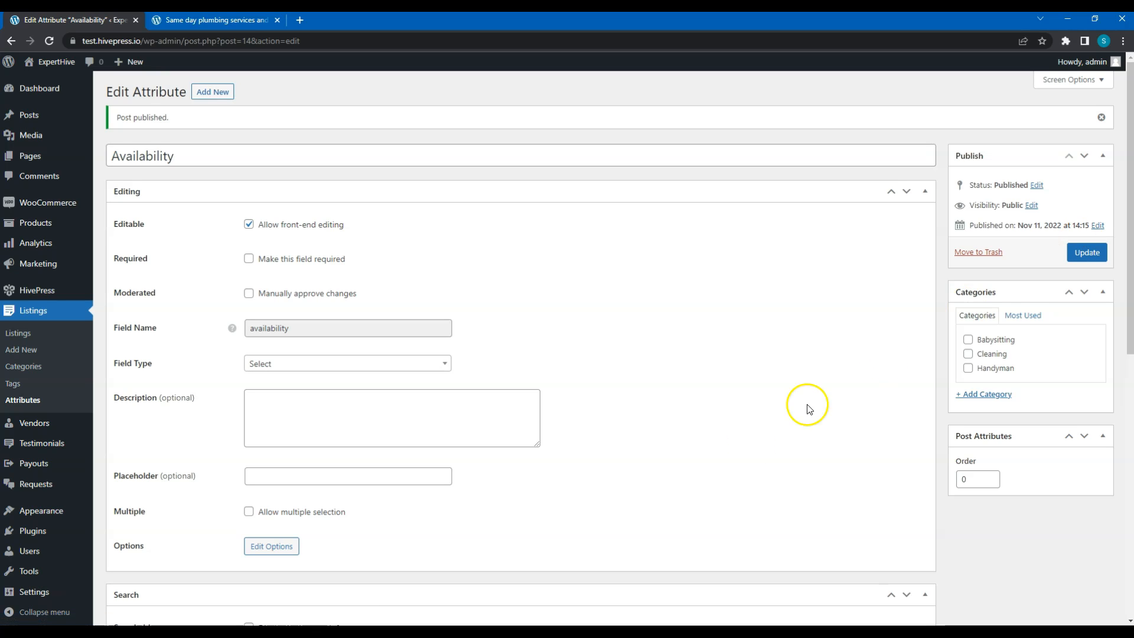
Open the Availability attribute's options and add the options "Same Day" and "1-Day Notice".
{"action": "left_click", "coordinate": [292, 553]}
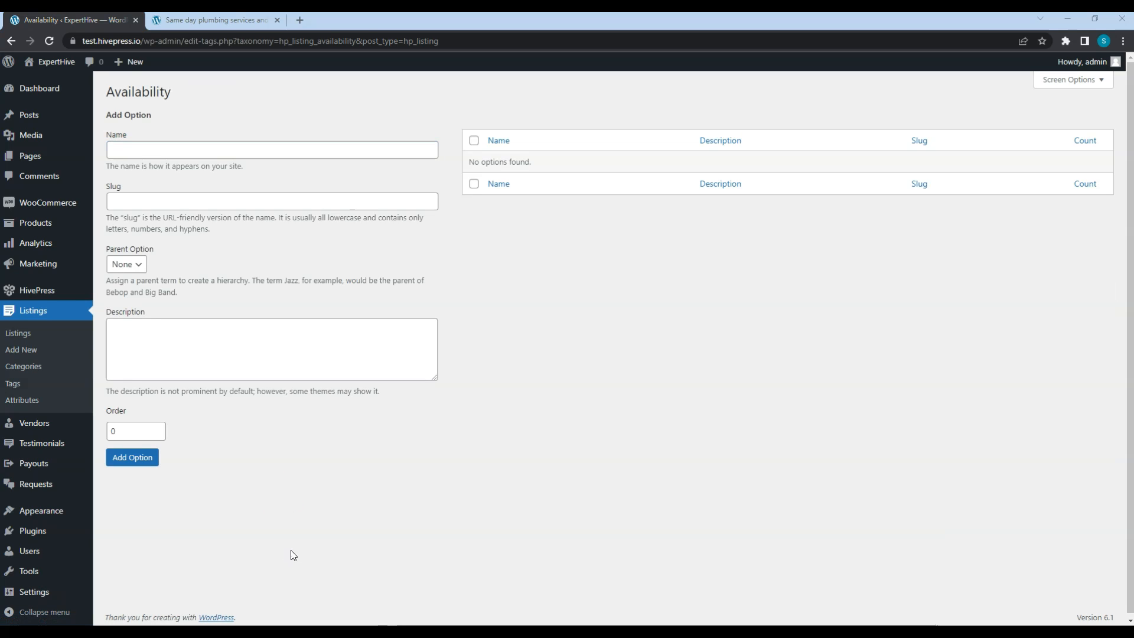
{"action": "left_click", "coordinate": [196, 152]}
{"action": "type", "text": "Same Day"}
{"action": "left_click", "coordinate": [133, 458]}
{"action": "left_click", "coordinate": [168, 184]}
{"action": "type", "text": "1-"}
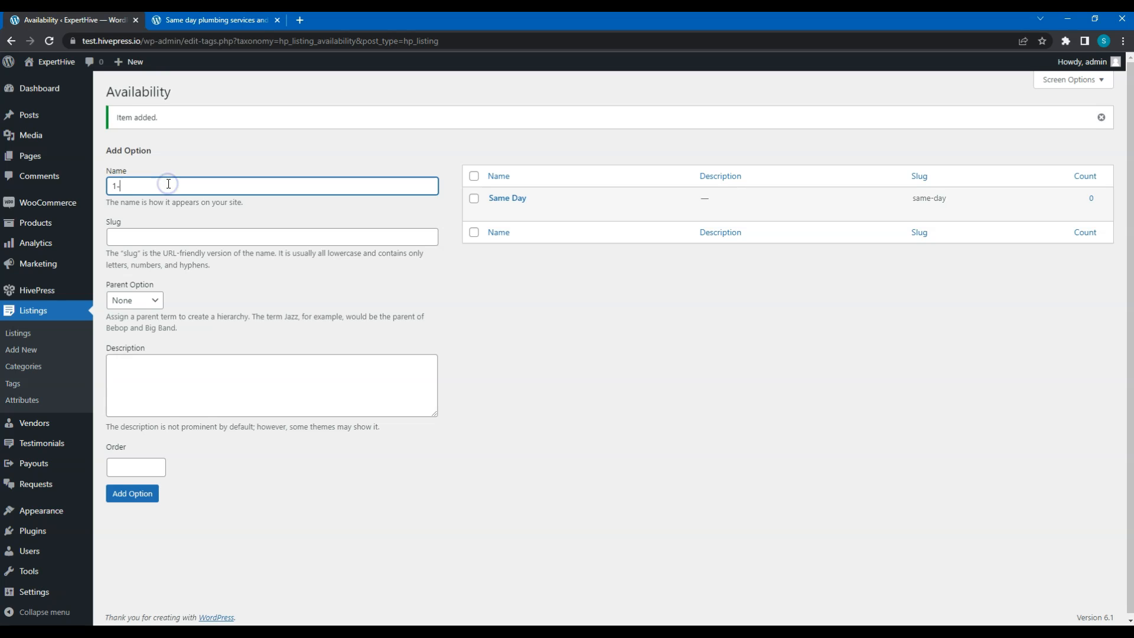
{"action": "type", "text": "Day Notice"}
{"action": "left_click", "coordinate": [142, 493]}
Add two more Availability options named "3-Day Notice" and "7-Day Notice".
{"action": "left_click", "coordinate": [160, 187]}
{"action": "type", "text": "3-Da"}
{"action": "left_click", "coordinate": [144, 491]}
{"action": "left_click", "coordinate": [189, 185]}
{"action": "type", "text": "7-Day Notice"}
{"action": "left_click", "coordinate": [133, 496]}
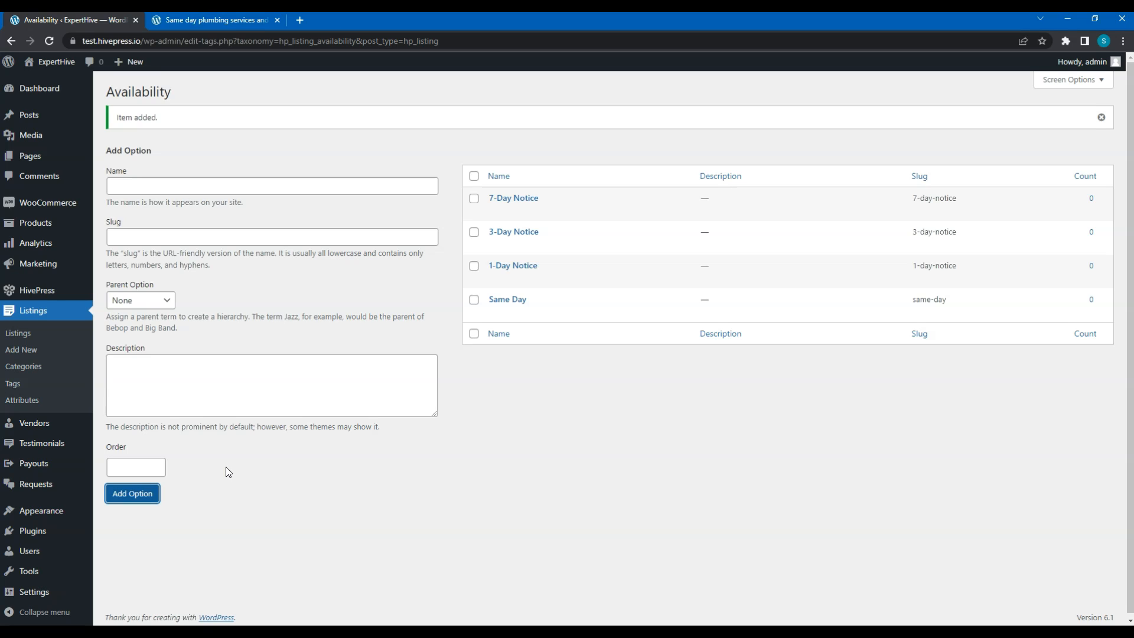
{"action": "left_click", "coordinate": [226, 466]}
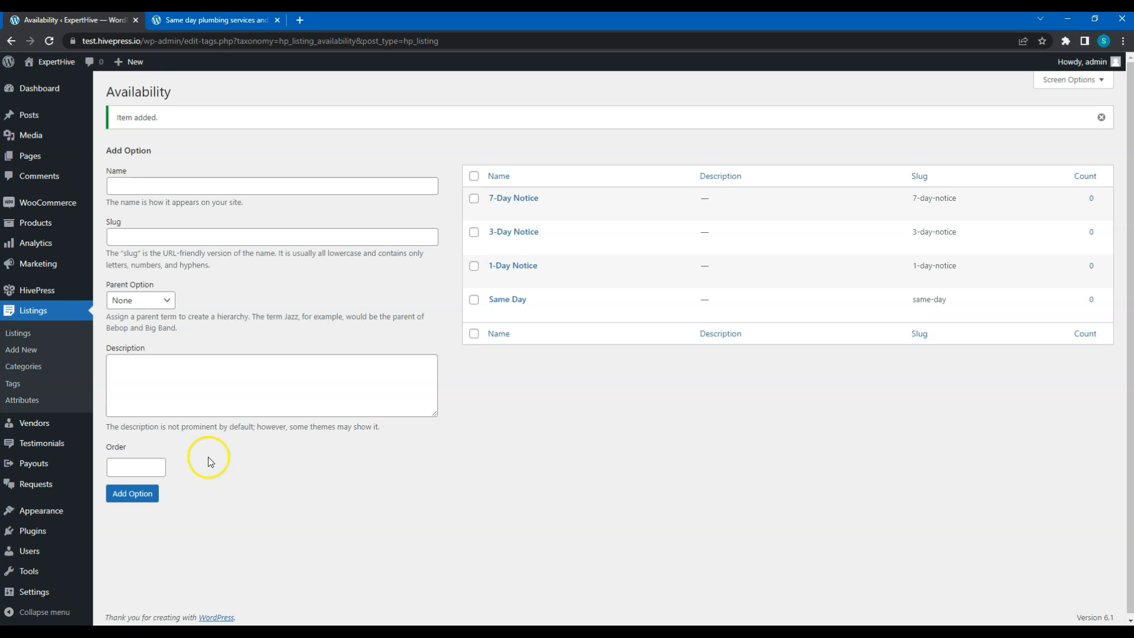
{"action": "mouse_move", "coordinate": [63, 432]}
{"action": "mouse_move", "coordinate": [51, 486]}
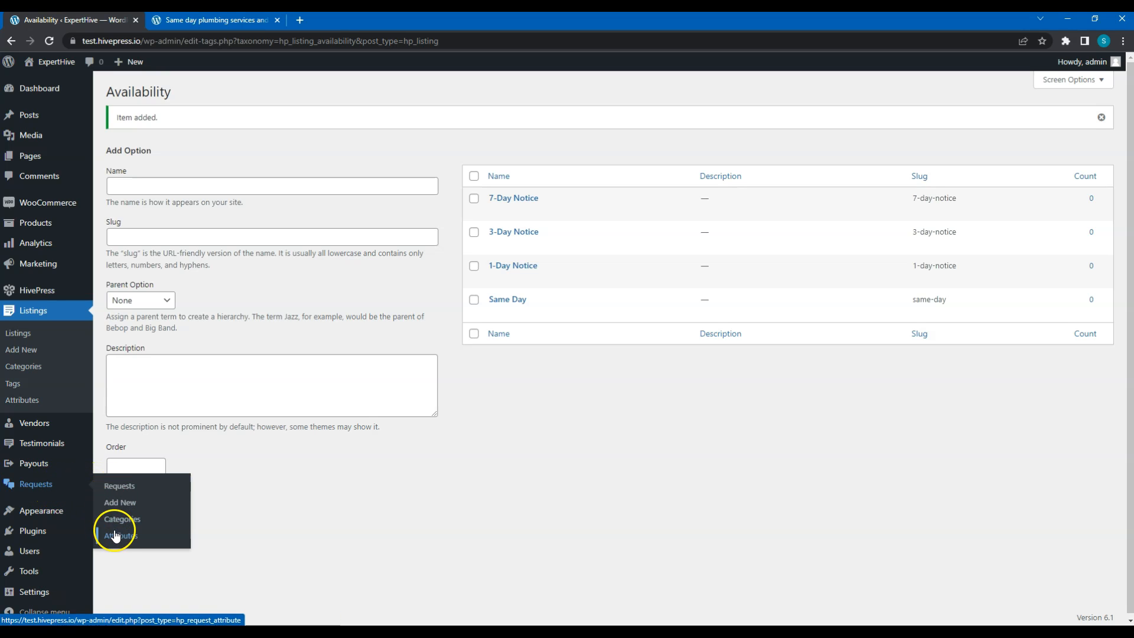